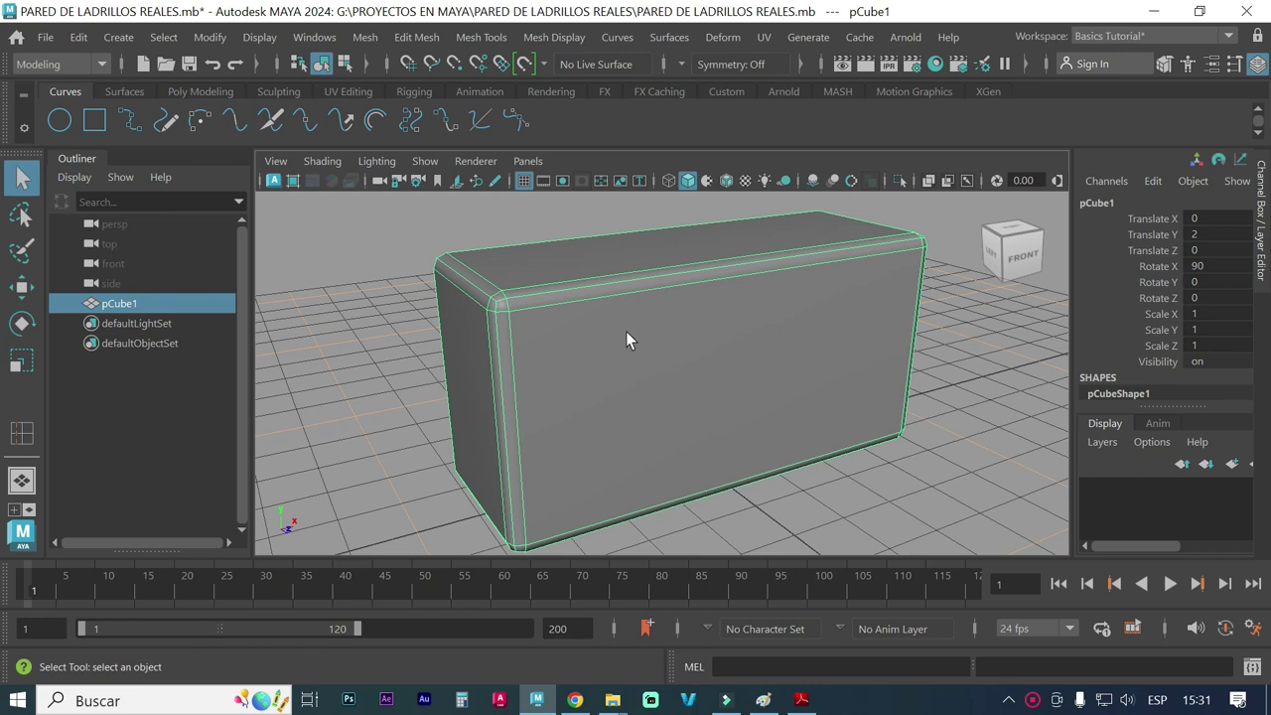
- Bring up the mesh tools marking menu over the bevelled pCube1 block
shift+right_drag(626, 331, 572, 184)
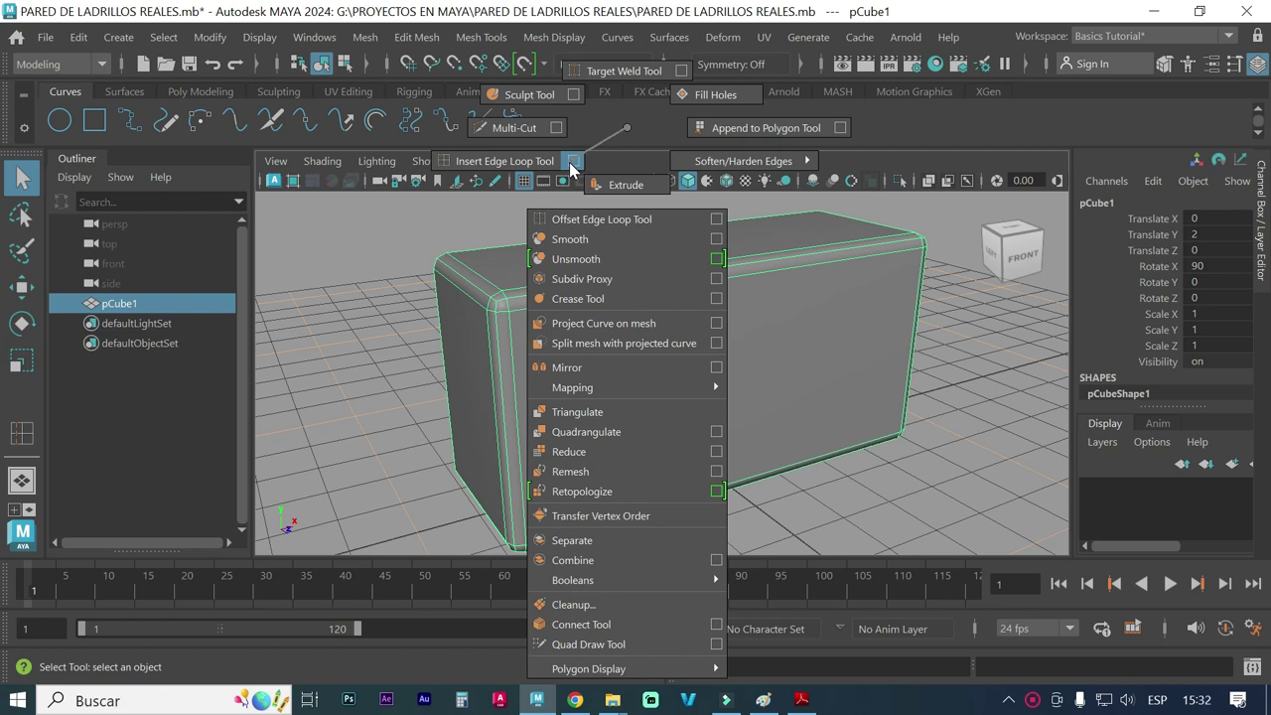
- Open the Insert Edge Loop Tool options and choose Multiple edge loops with 2 loops
click(572, 161)
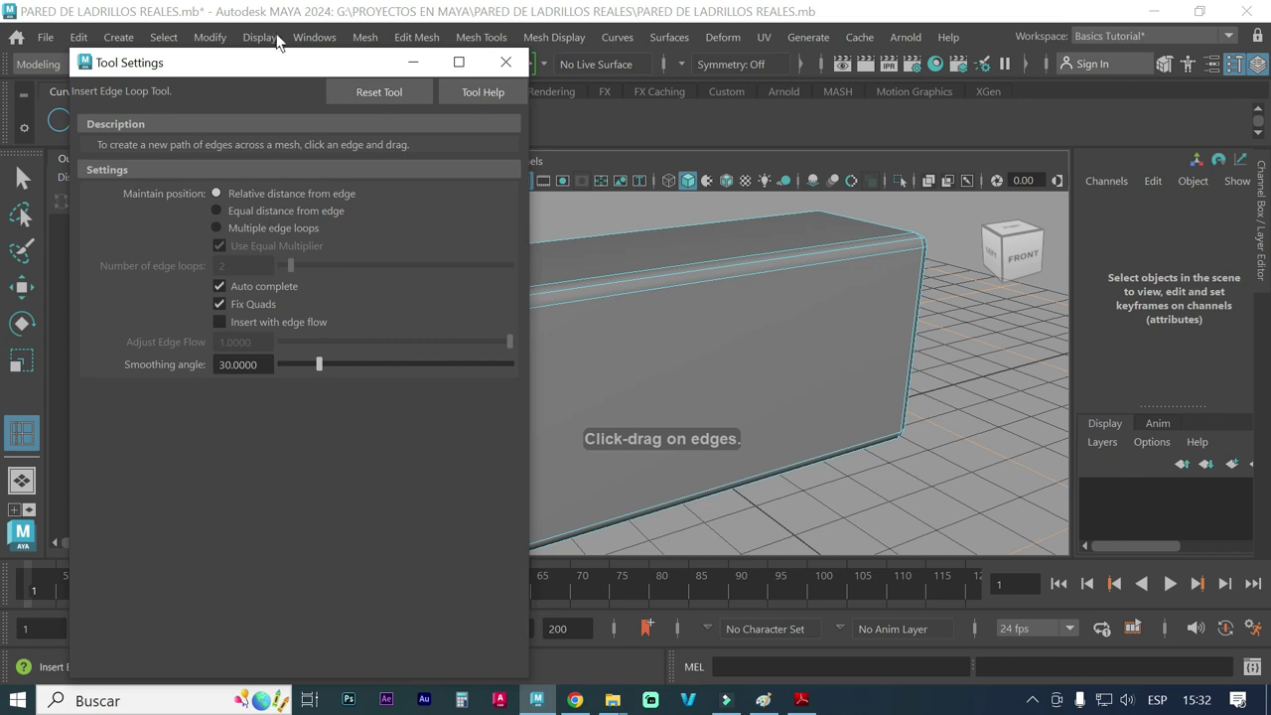
click(218, 229)
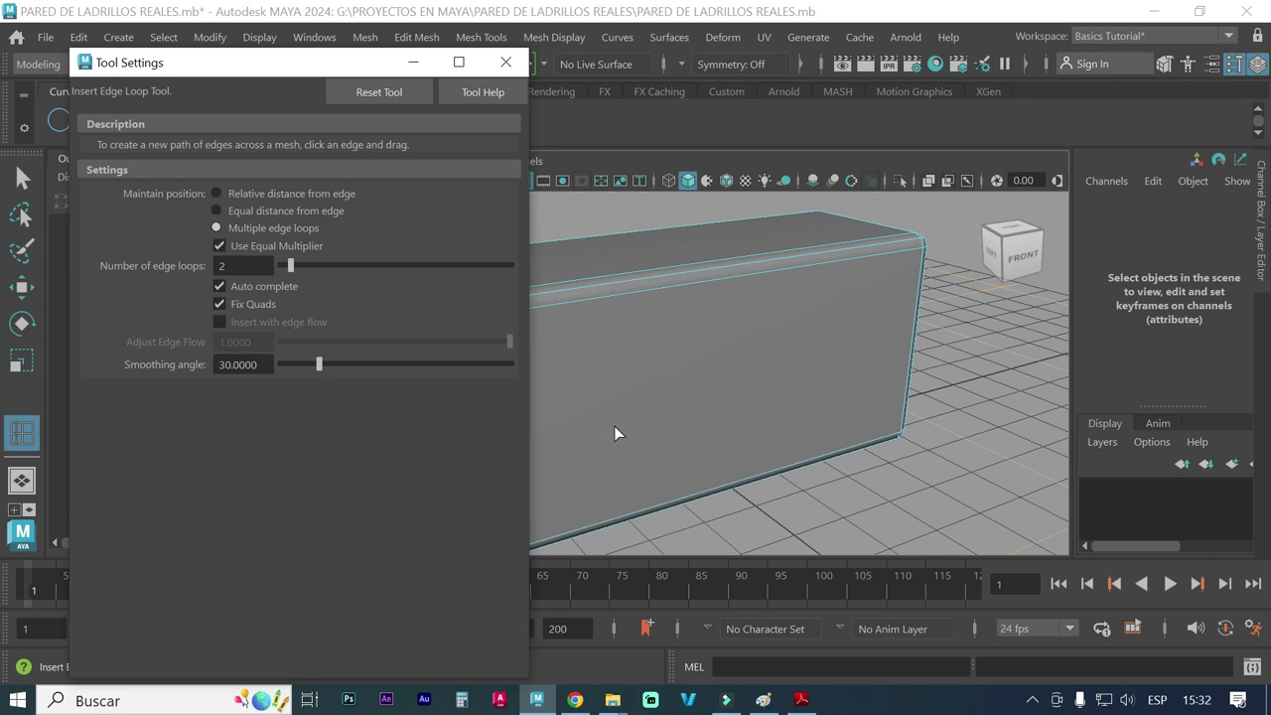
click(611, 294)
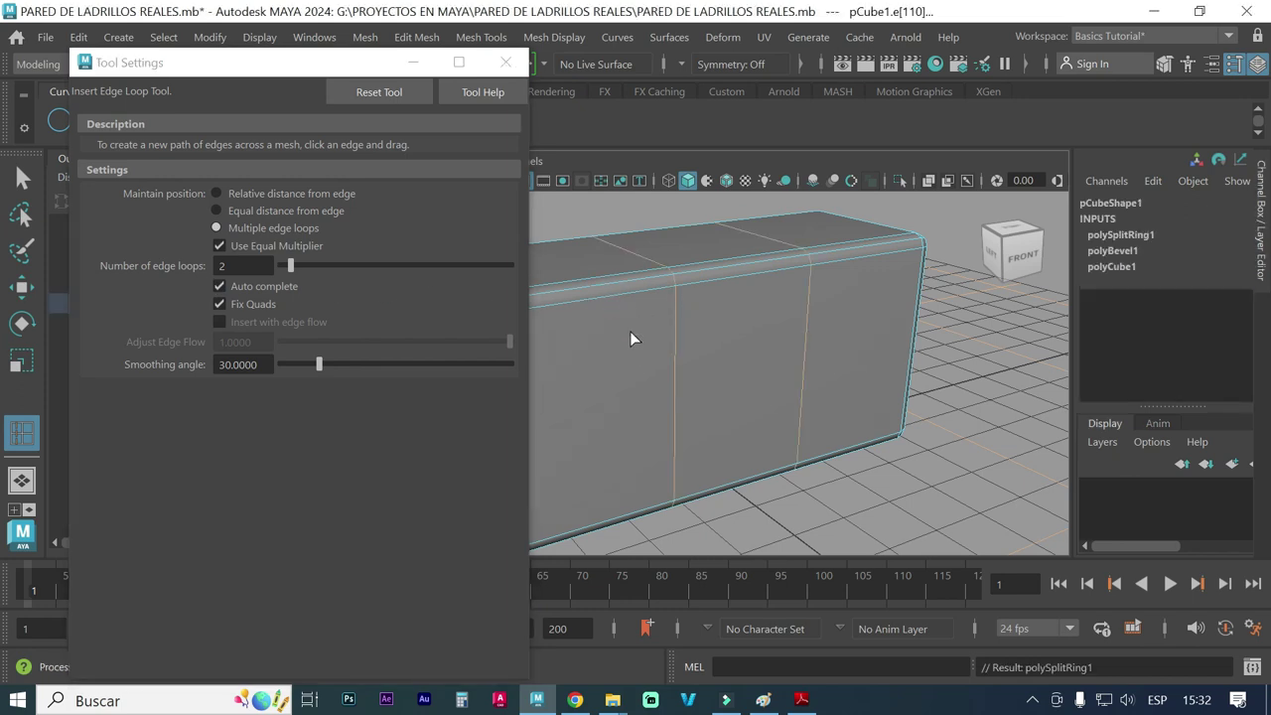
alt+drag(628, 346, 774, 366)
mouse_move(774, 366)
alt+right_down()
mouse_move(808, 366)
mouse_move(693, 369)
alt+right_up()
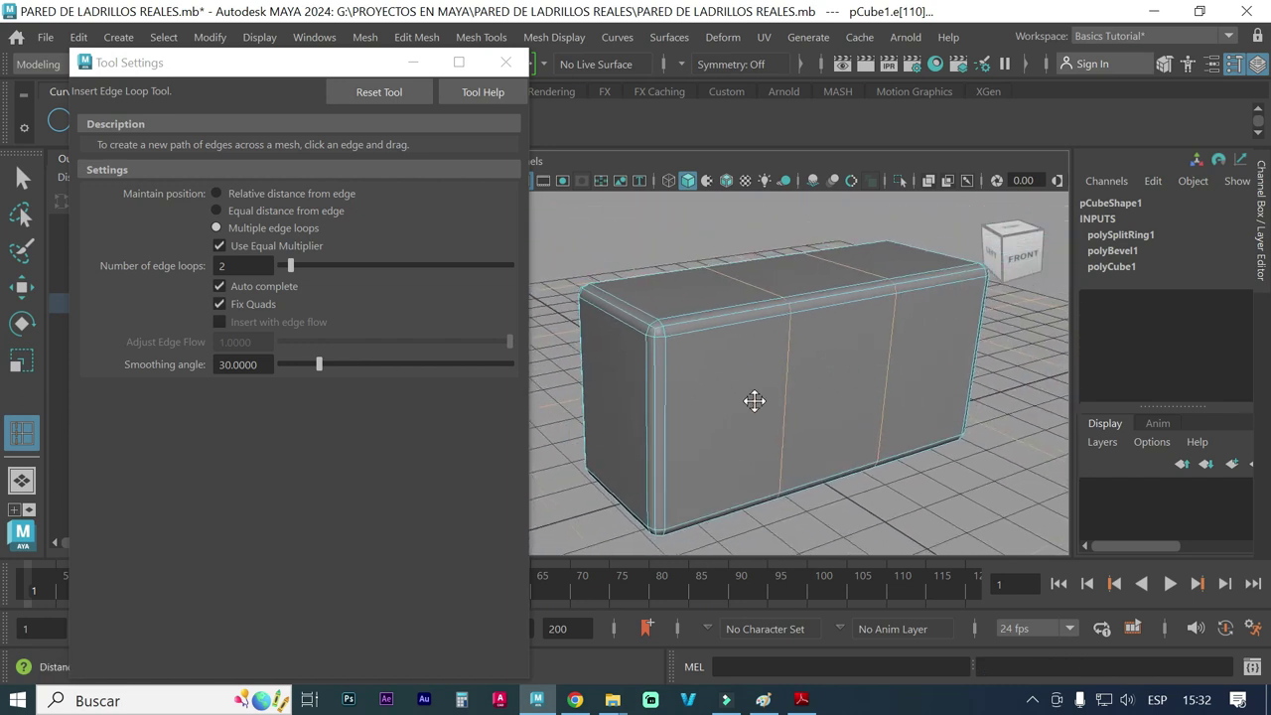
alt+middle_drag(746, 394, 739, 390)
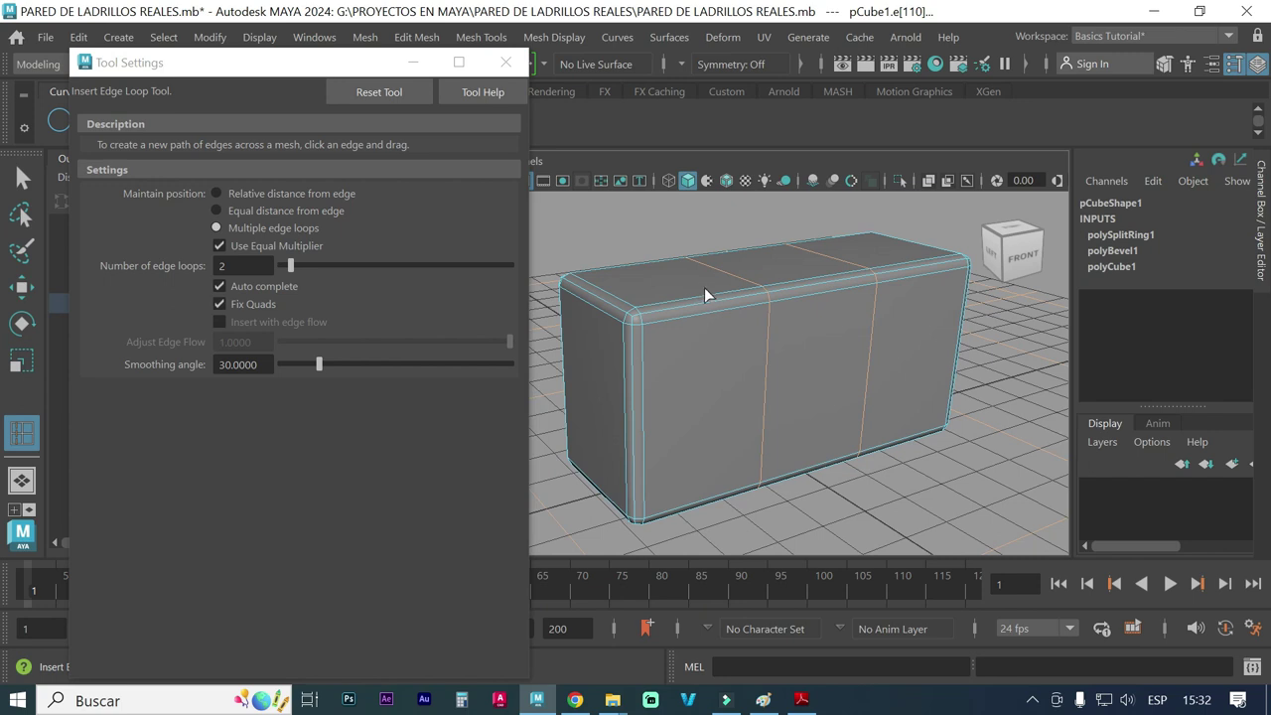
mouse_move(687, 391)
alt+mouse_down()
mouse_move(840, 371)
mouse_move(831, 338)
mouse_move(776, 339)
mouse_move(689, 369)
mouse_move(675, 423)
mouse_move(718, 417)
mouse_move(707, 389)
alt+mouse_up()
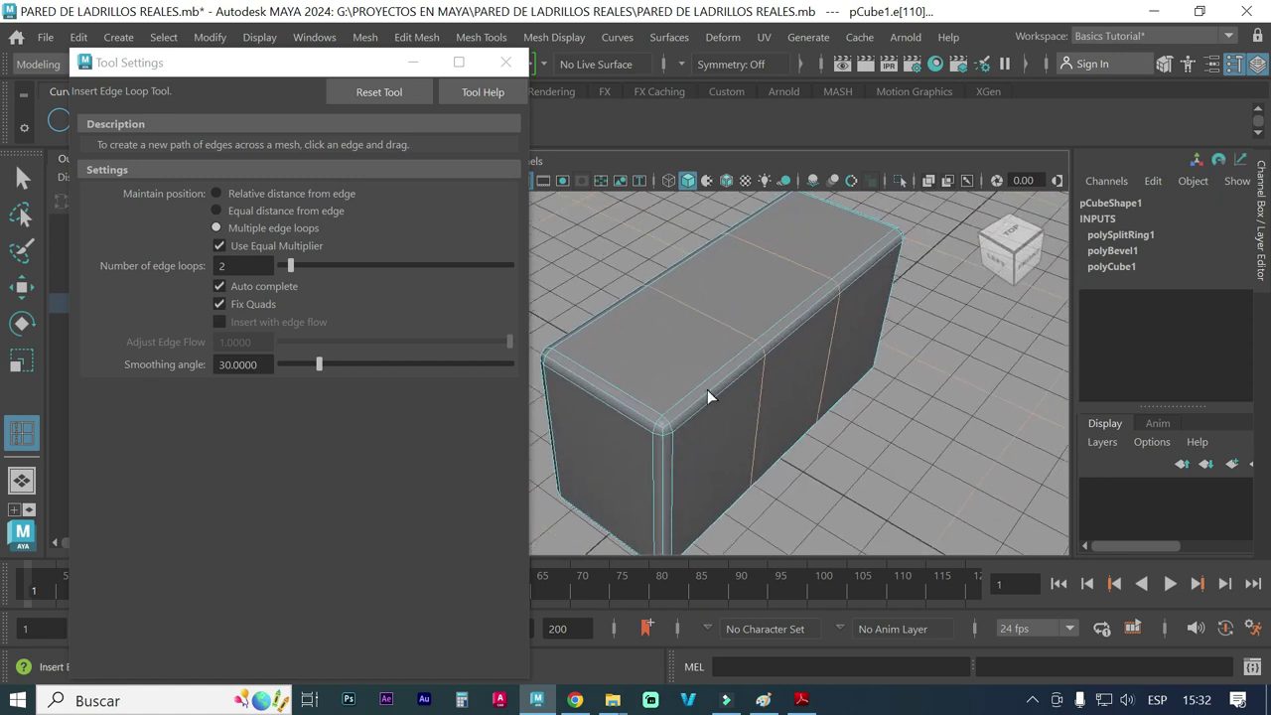
key(ctrl+z)
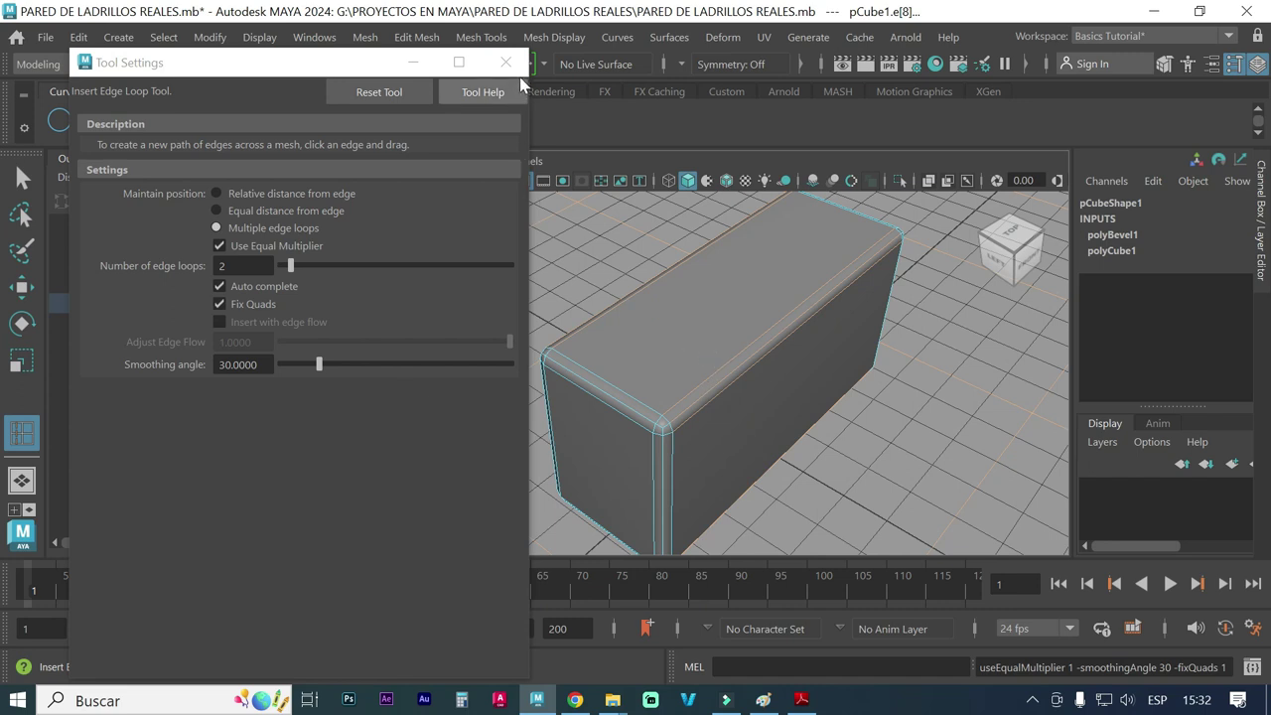
- Close the edge loop settings, switch to Object Mode and select the whole box
click(506, 62)
right_click(667, 304)
right_drag(669, 312, 769, 106)
key(g)
click(724, 305)
- Orbit to the box's front-left and open the Mesh Tools menu
mouse_move(728, 388)
alt+mouse_down()
mouse_move(729, 415)
mouse_move(705, 392)
alt+mouse_up()
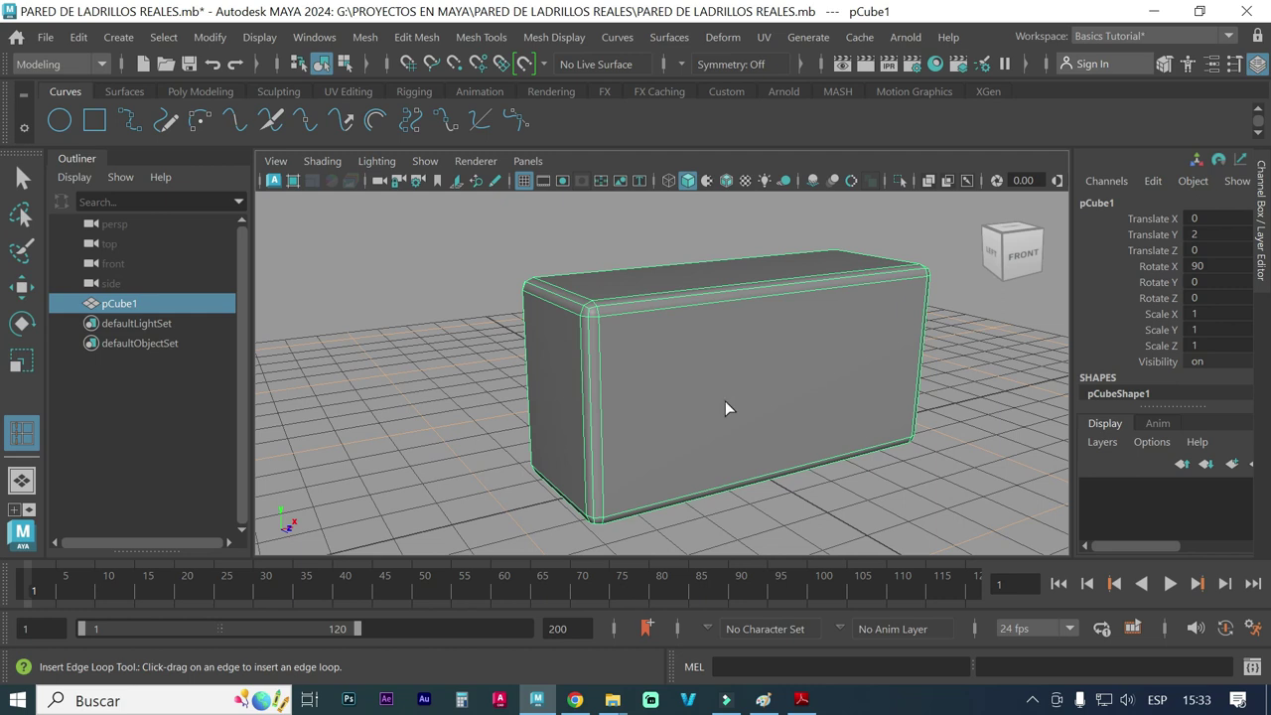
scroll(757, 406, up, 2)
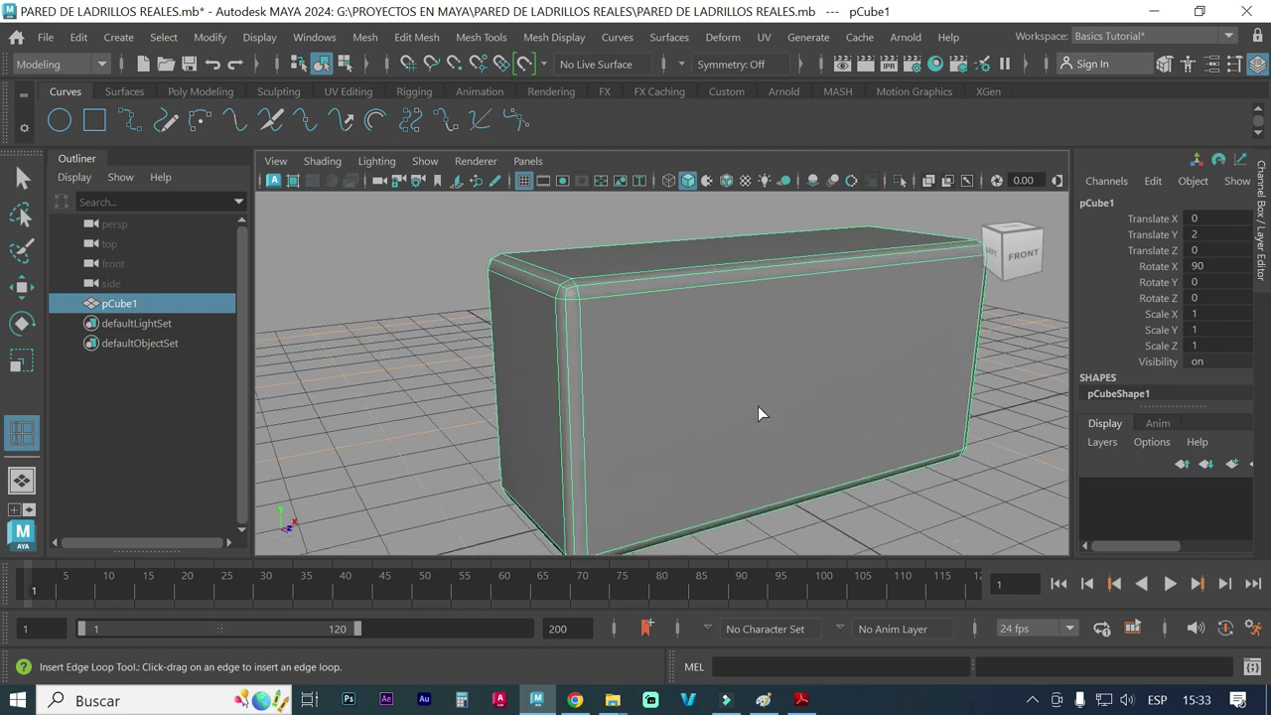
alt+drag(752, 384, 710, 382)
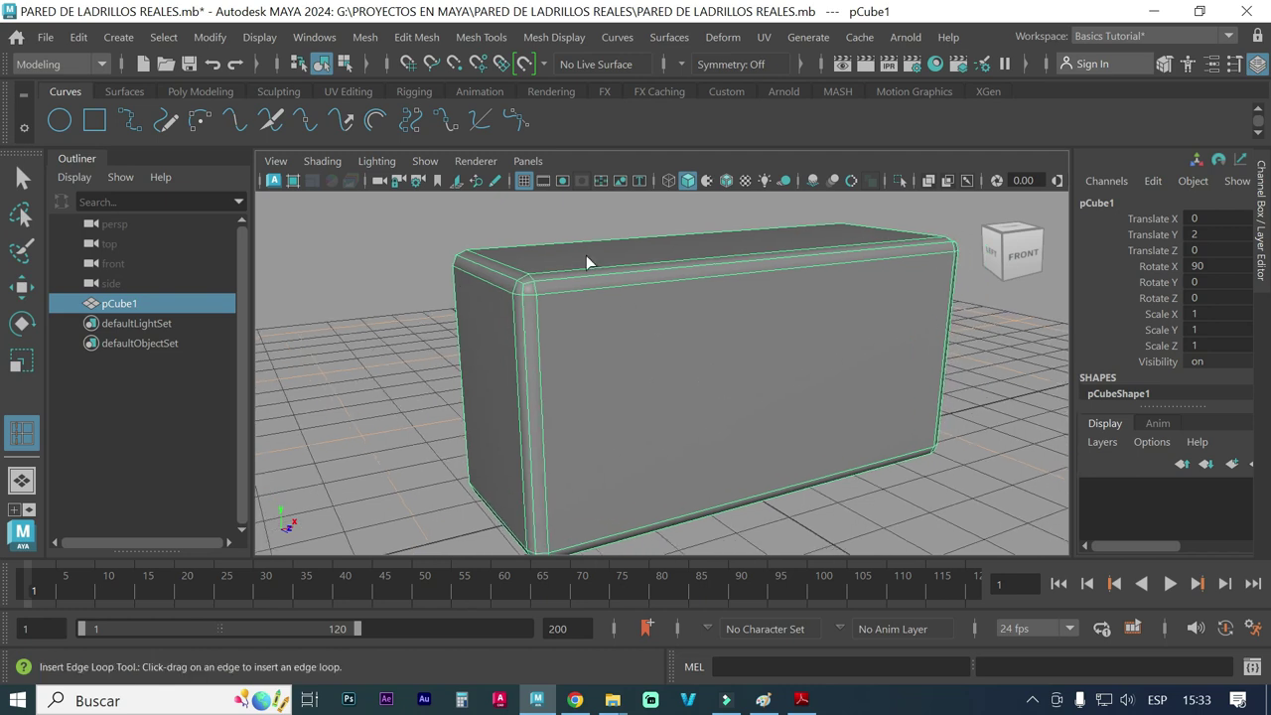
click(496, 42)
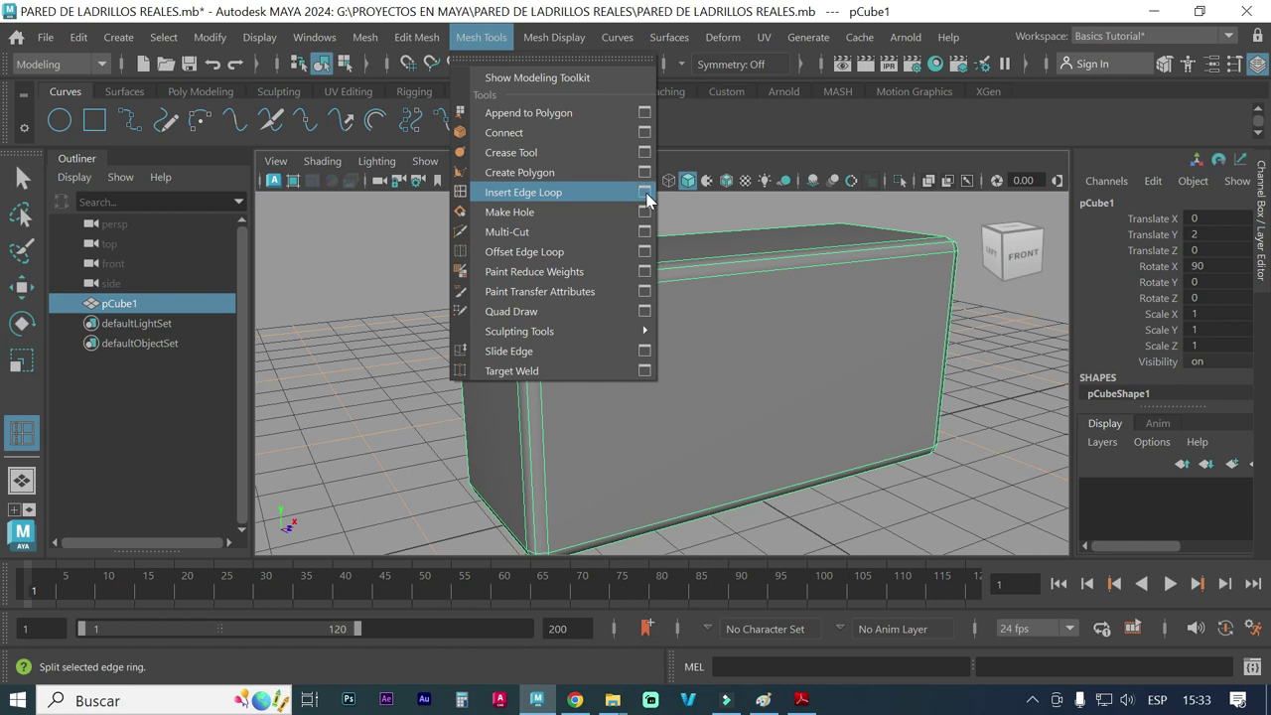
- Set Multiple edge loops to 5 and insert them across the box's long faces
click(645, 193)
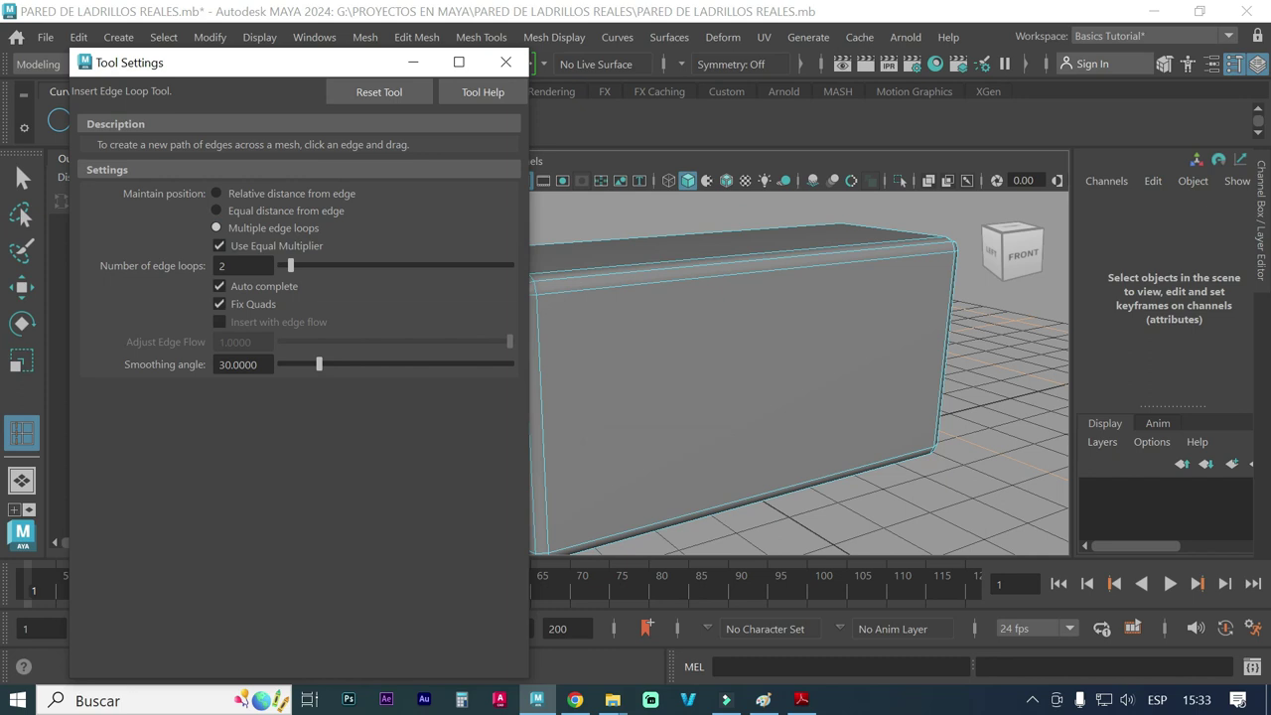
click(219, 194)
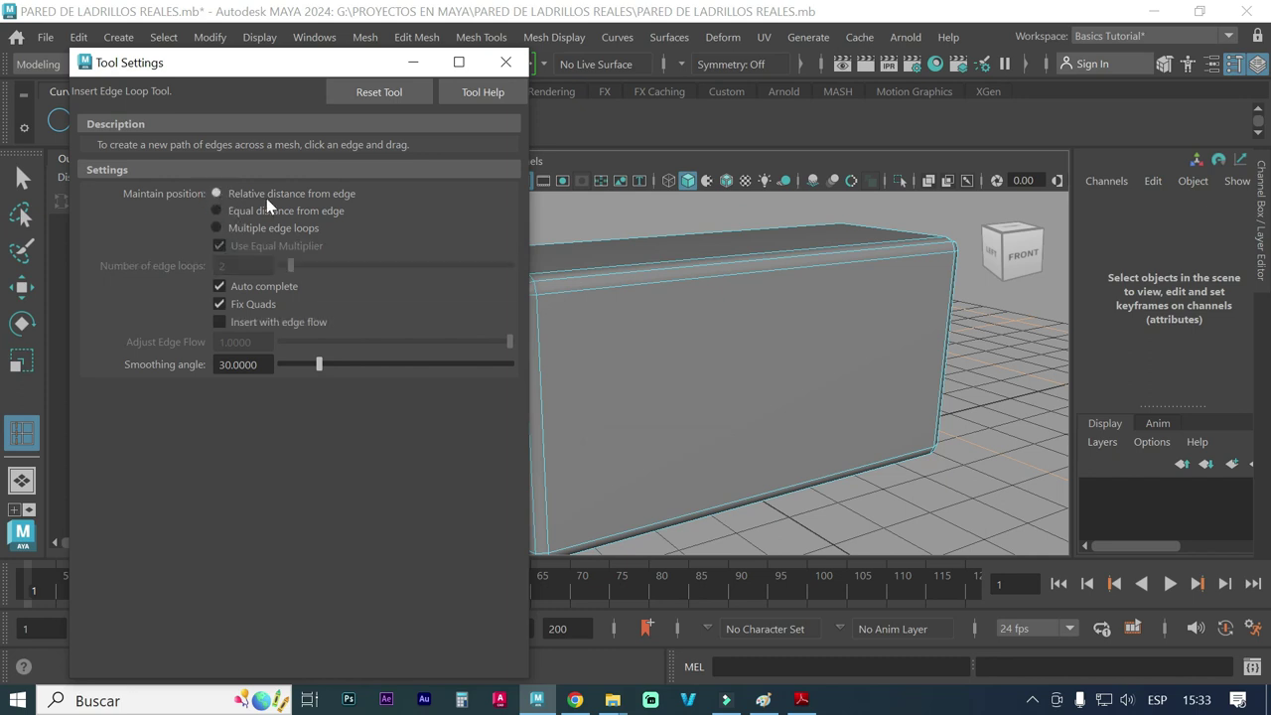
click(218, 229)
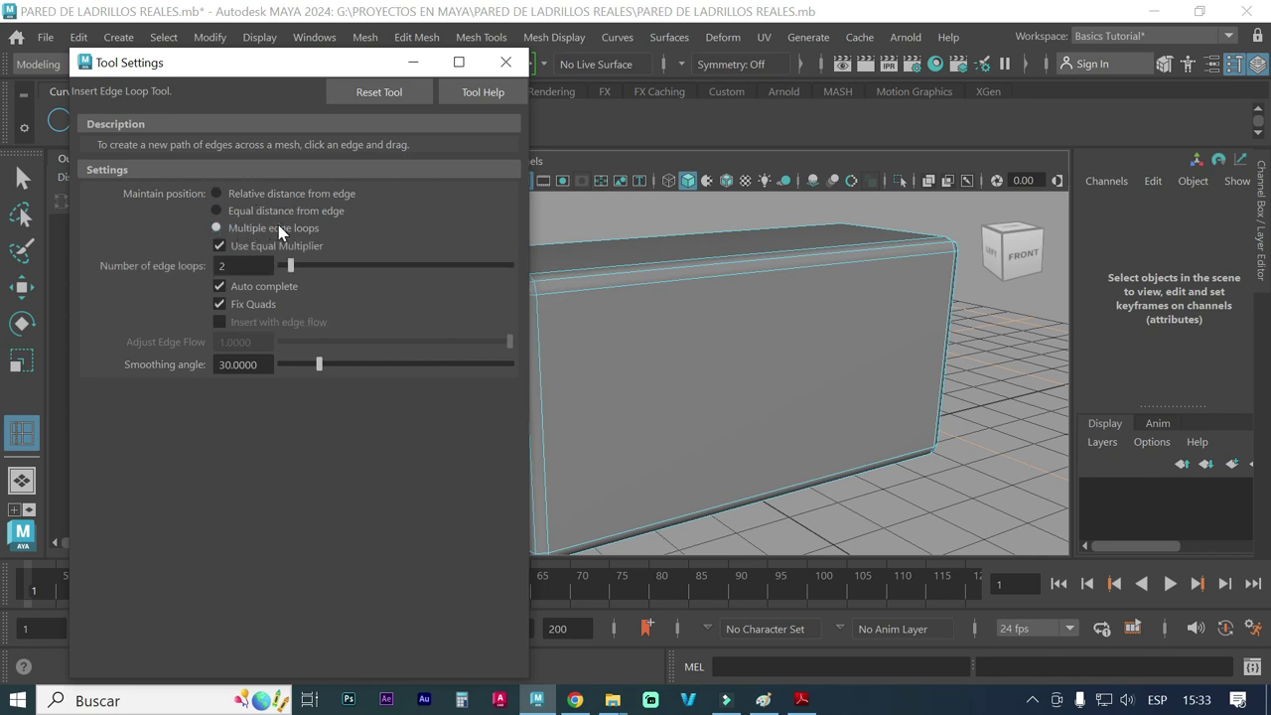
drag(255, 266, 207, 275)
text(5)
click(608, 289)
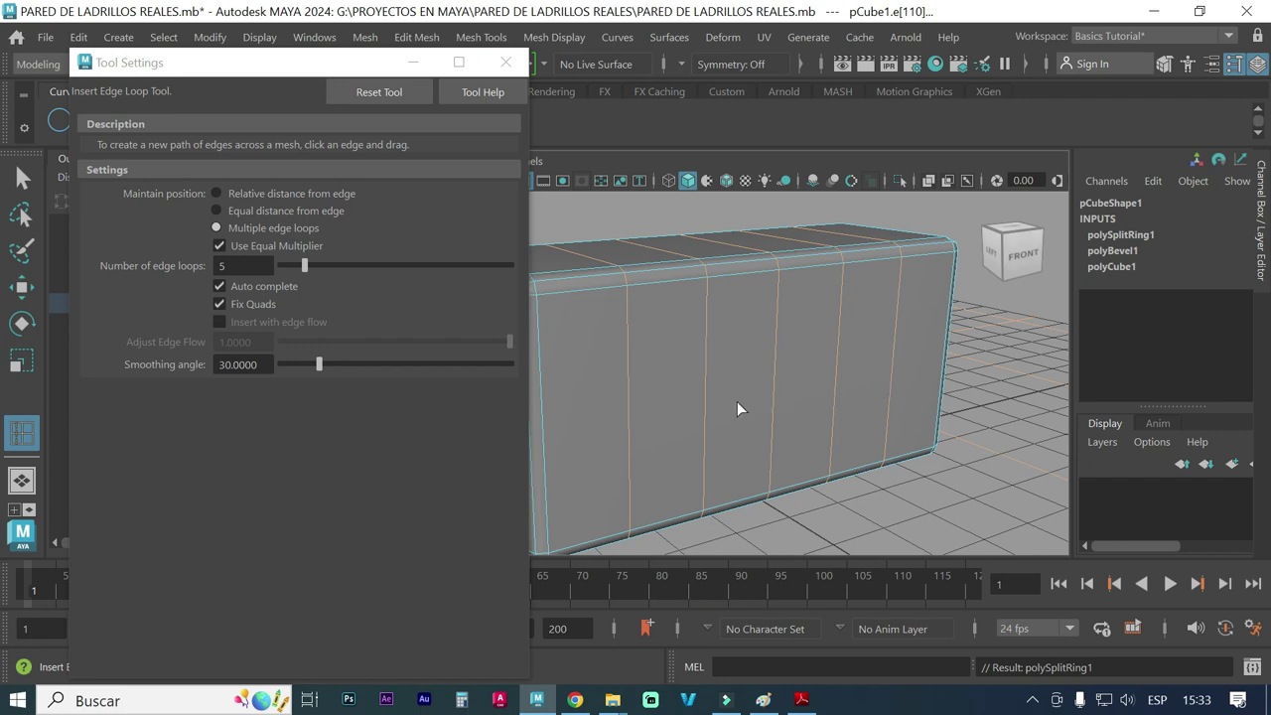
- Insert 2 evenly spaced edge loops across the box's end, then close Tool Settings
alt+drag(738, 402, 703, 439)
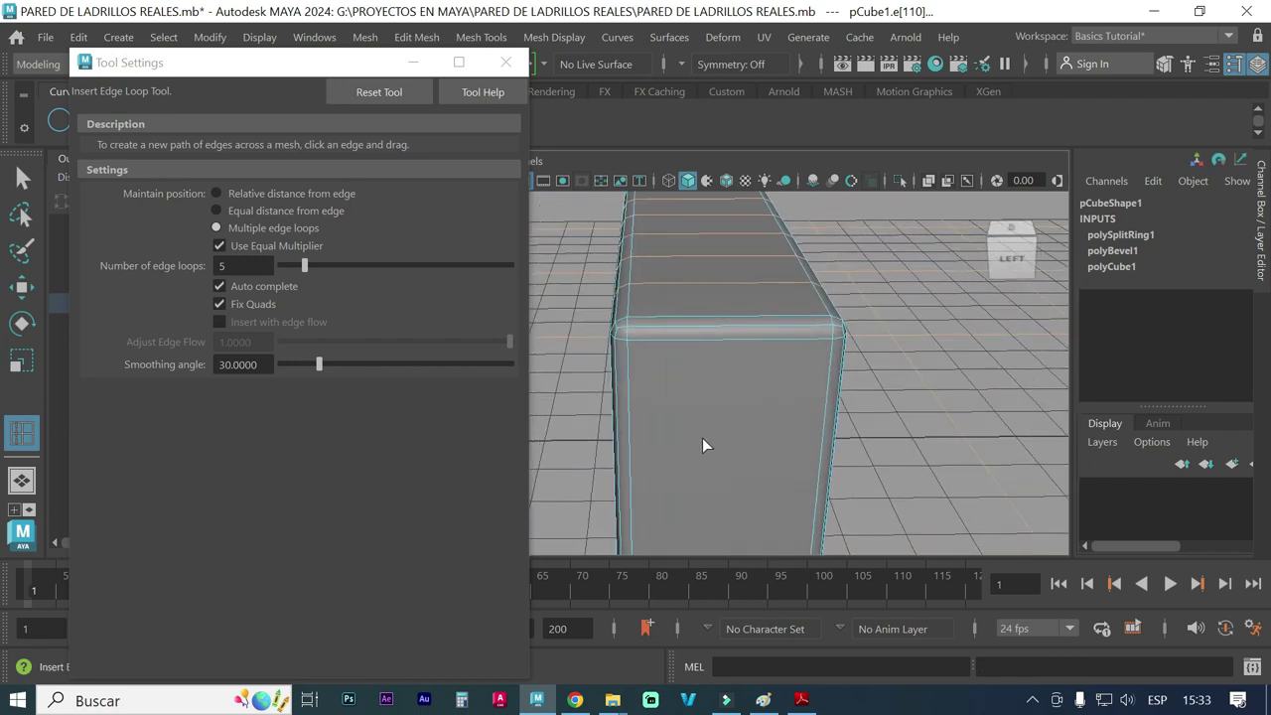
alt+drag(673, 422, 682, 362)
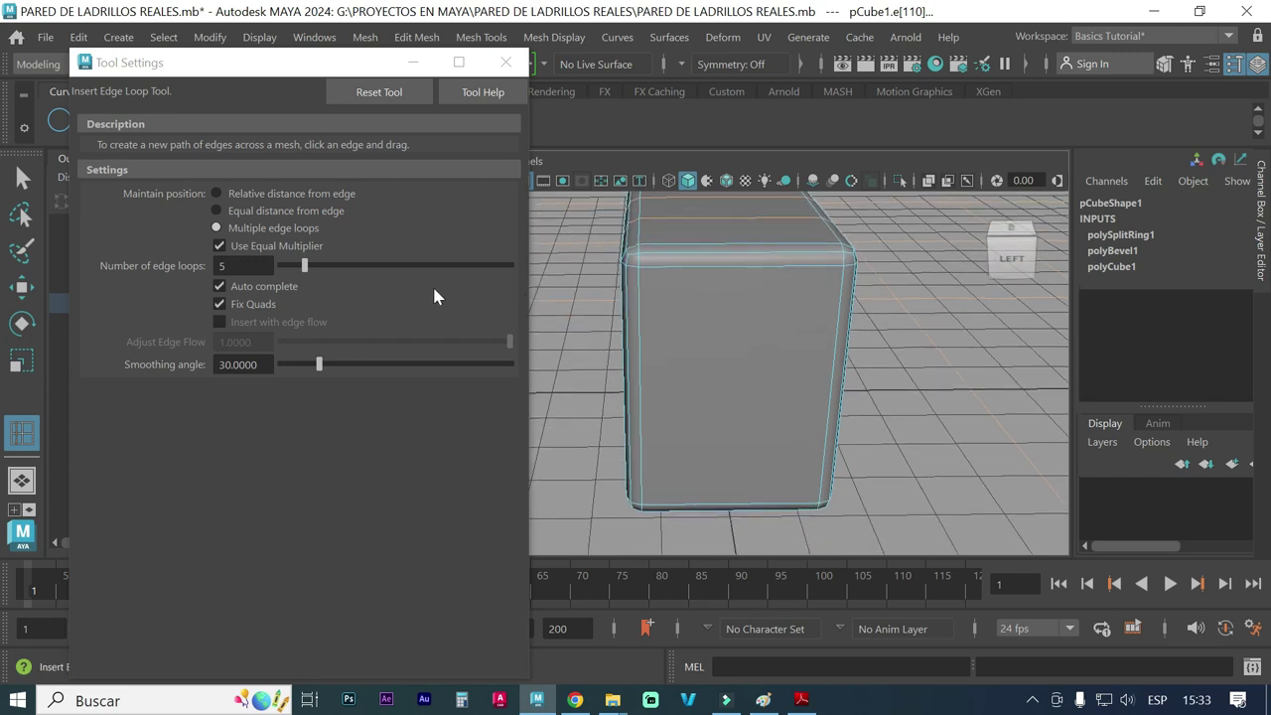
double_click(246, 266)
text(2)
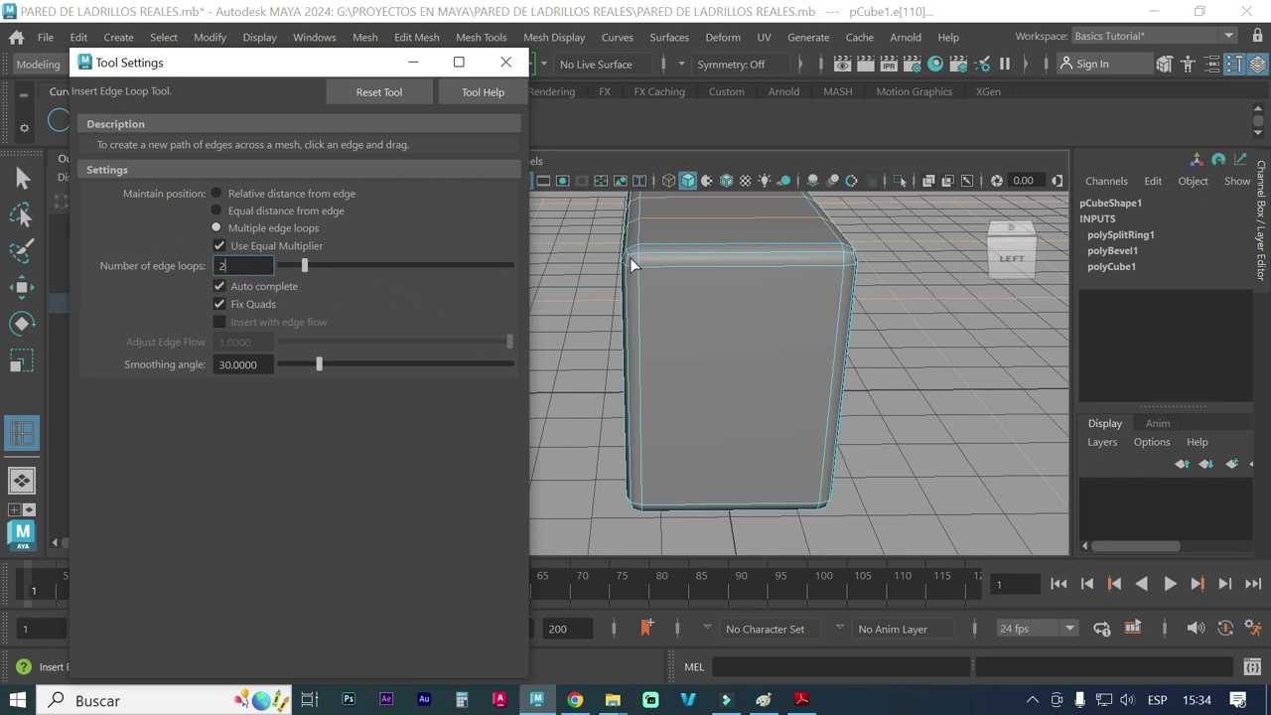
click(658, 267)
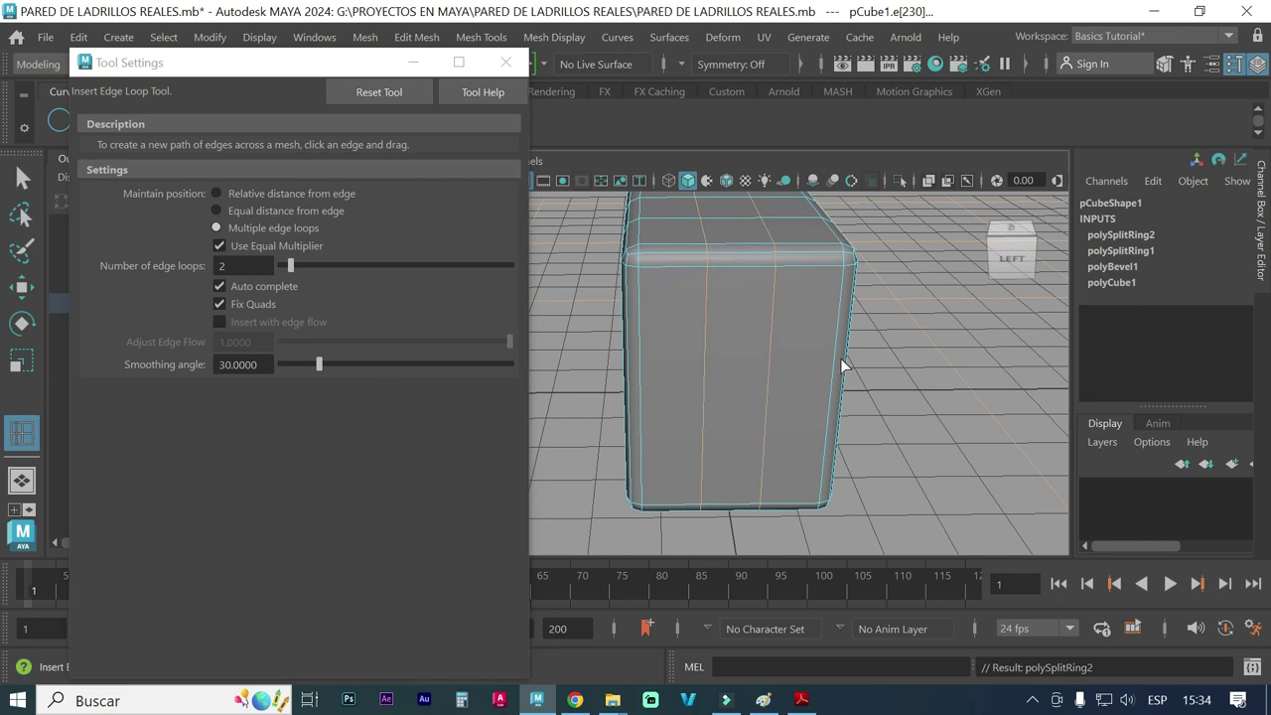
mouse_move(862, 376)
alt+mouse_down()
mouse_move(726, 400)
mouse_move(835, 375)
alt+mouse_up()
scroll(758, 393, down, 3)
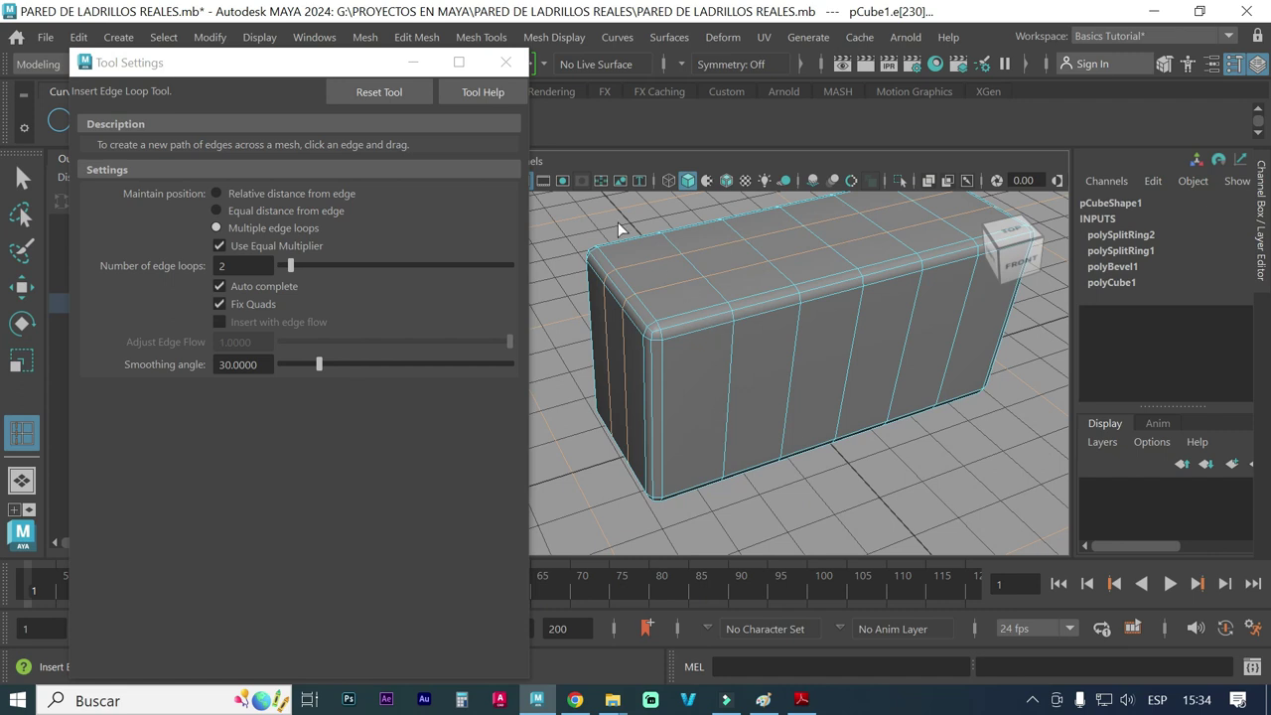
click(506, 61)
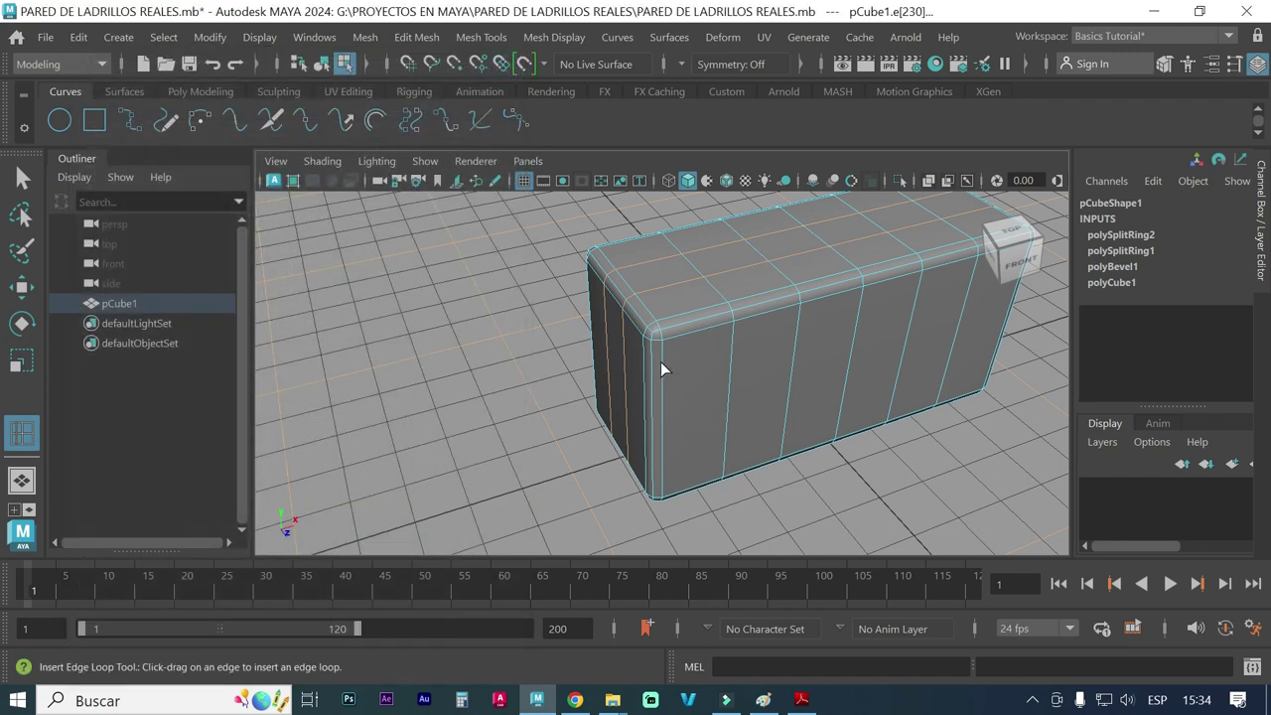
- Pan to see the whole box and return to the Select Tool
scroll(661, 365, down, 3)
alt+middle_drag(764, 397, 628, 406)
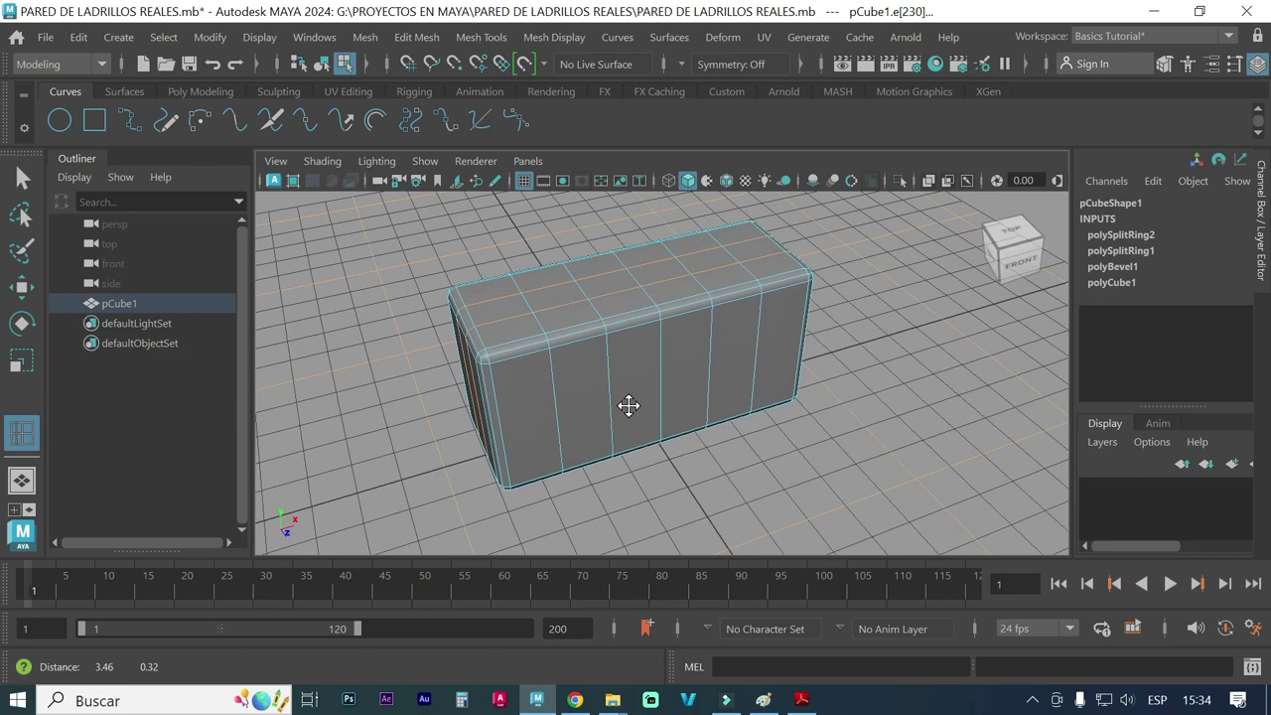
click(24, 179)
mouse_move(447, 329)
right_down()
mouse_move(622, 134)
mouse_move(606, 94)
right_up()
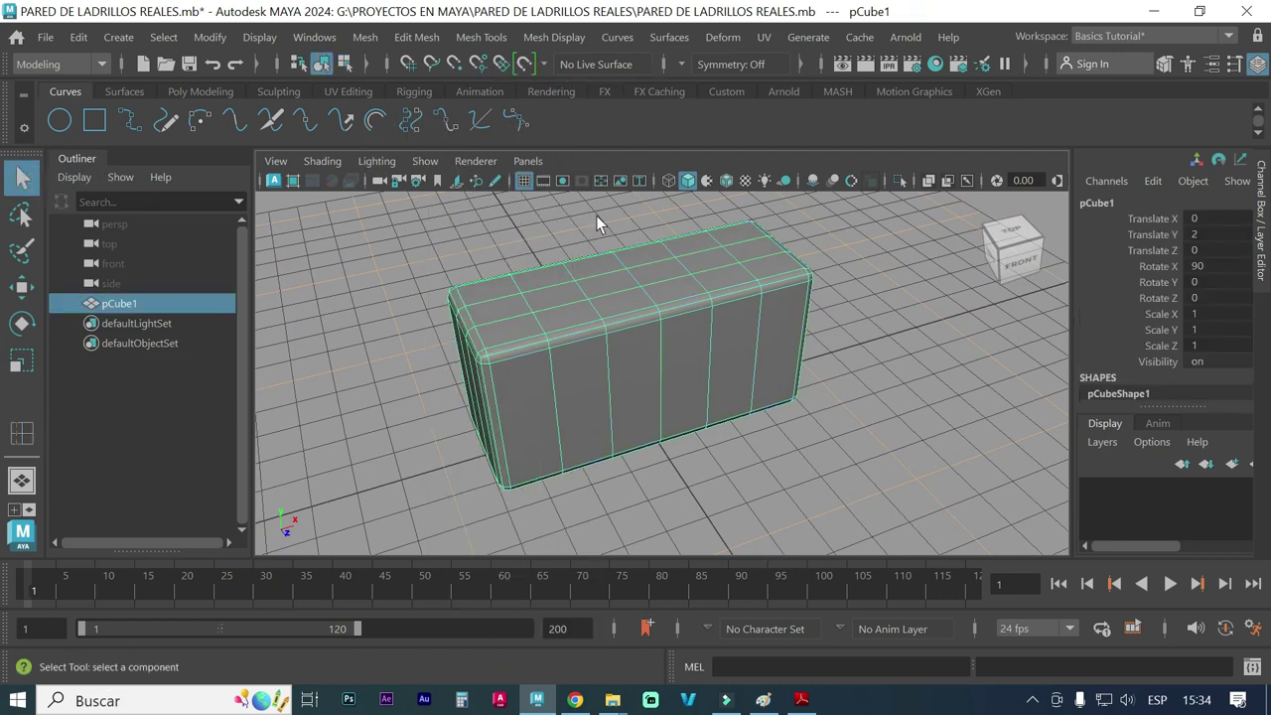
- Orbit below, frame and centre the brick to inspect its edge loops
mouse_move(599, 418)
alt+mouse_down()
mouse_move(583, 306)
mouse_move(516, 301)
mouse_move(511, 354)
mouse_move(565, 412)
mouse_move(706, 426)
mouse_move(751, 406)
mouse_move(715, 417)
mouse_move(586, 395)
mouse_move(599, 403)
mouse_move(562, 407)
alt+mouse_up()
scroll(856, 395, up, 5)
key(f)
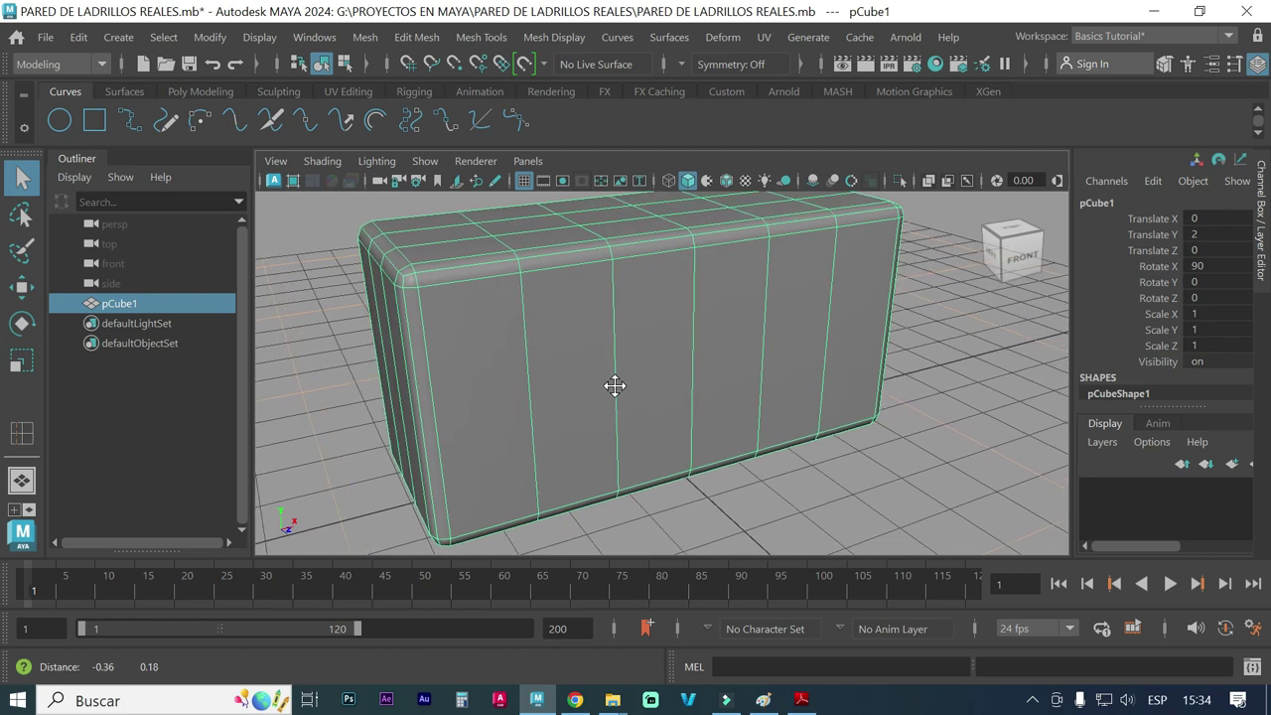
alt+middle_drag(630, 381, 611, 397)
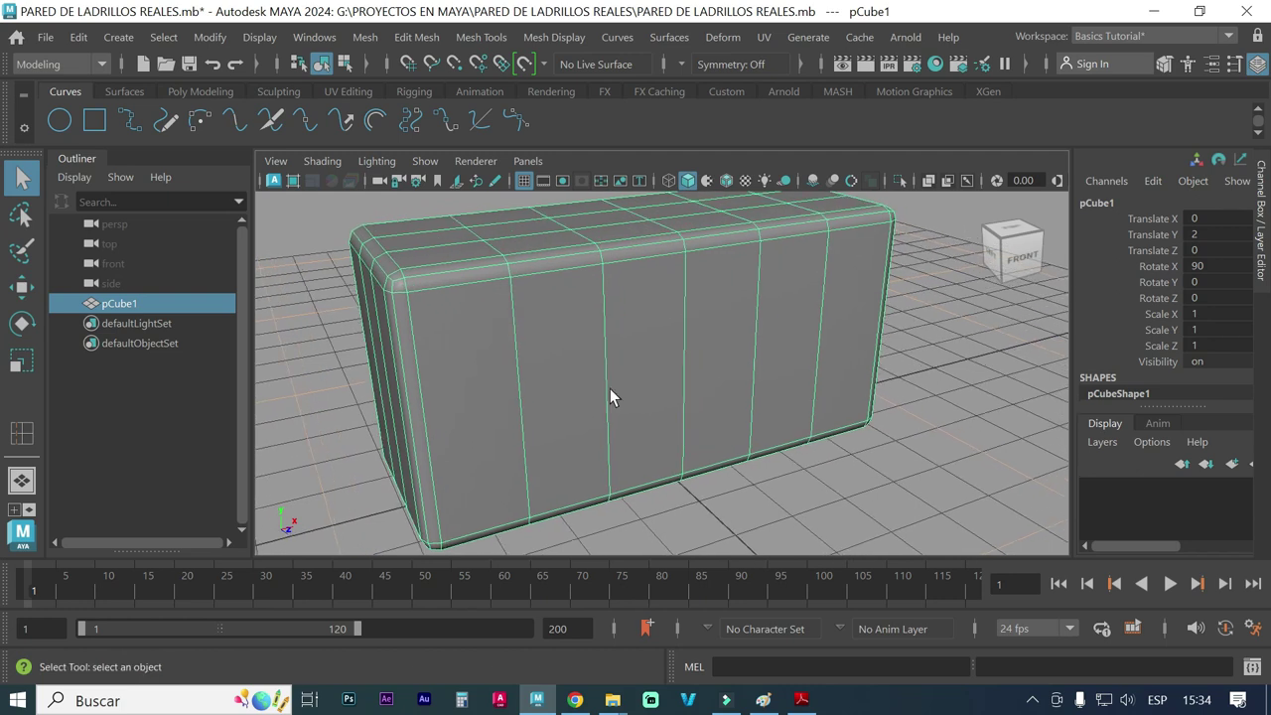